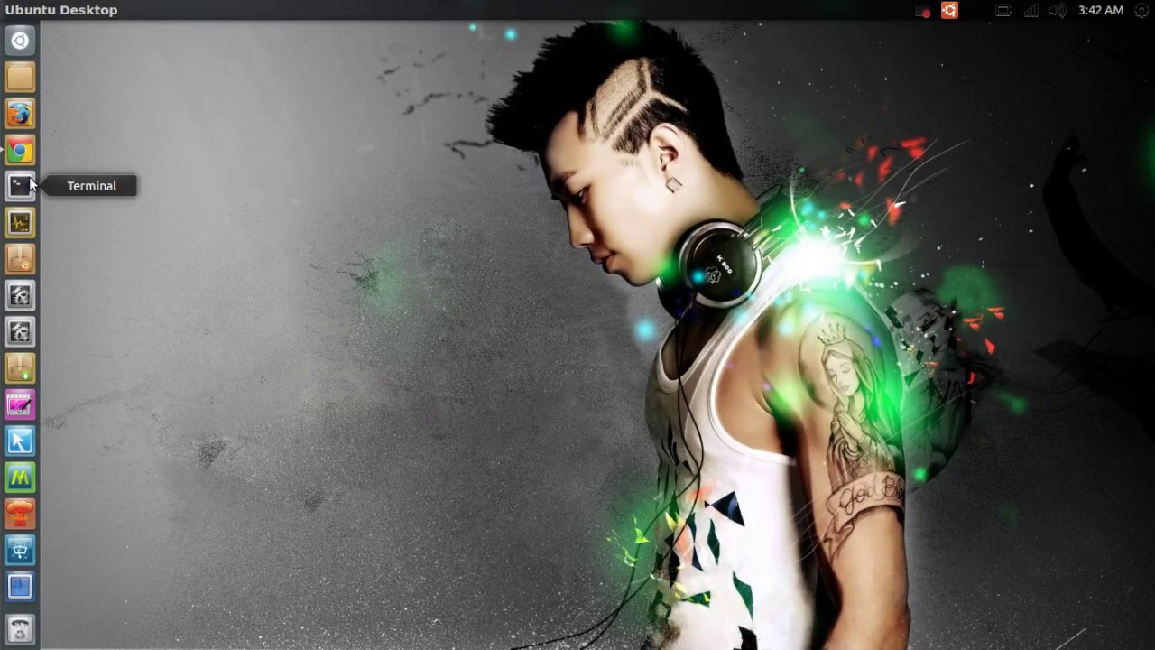
Install Wally in a terminal with 'sudo apt-get install wally', then close the terminal.
click(20, 186)
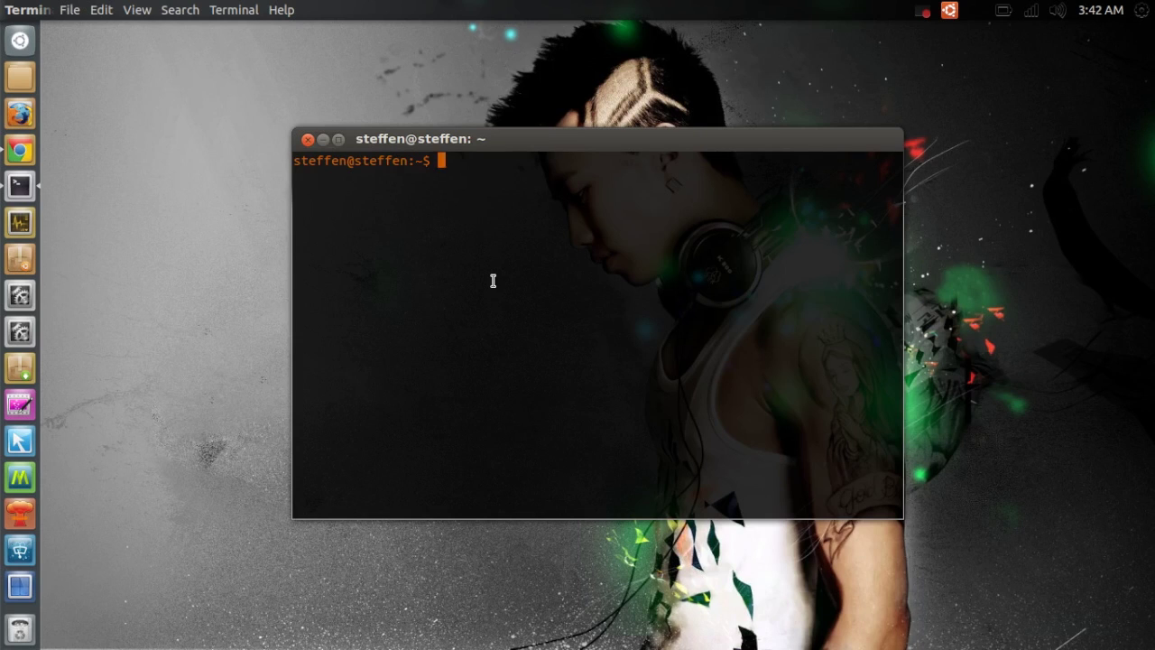
text(sudo apt-get install wally)
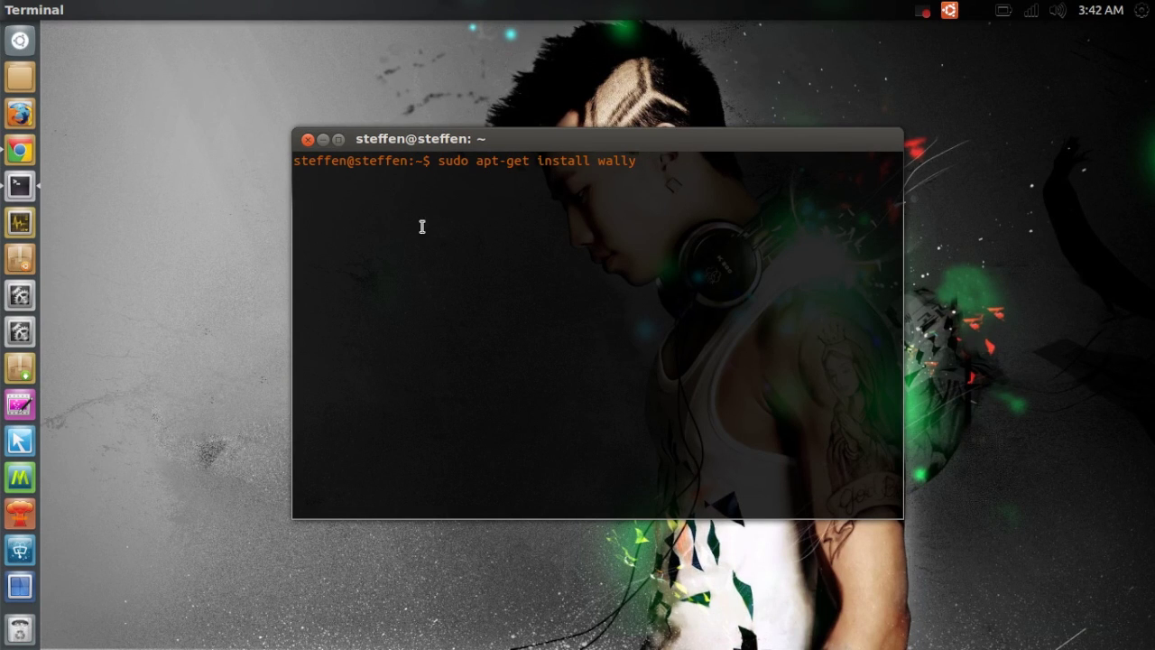
click(307, 141)
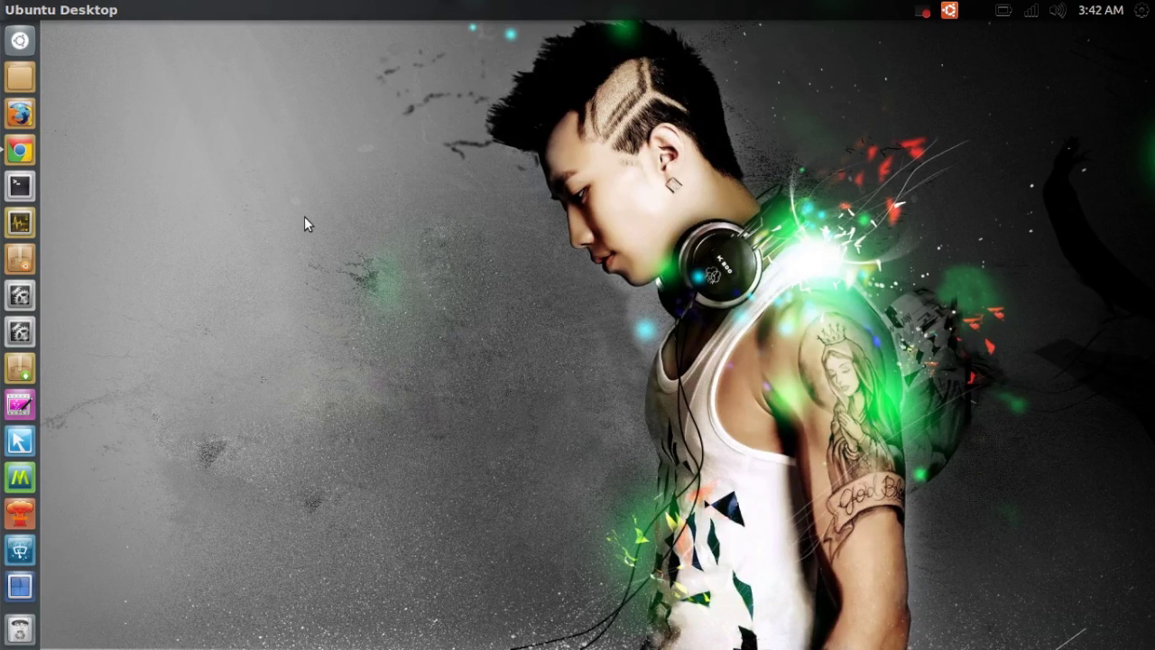
Search the Dash for 'wally' and launch the Wally application.
key(super)
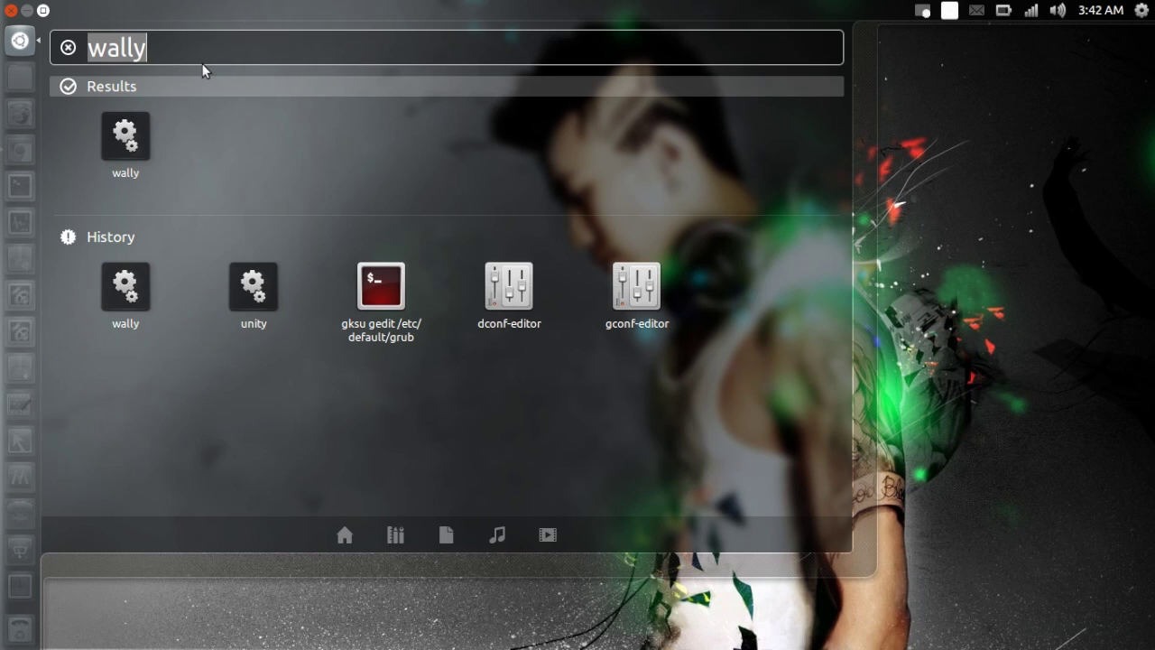
text(wall)
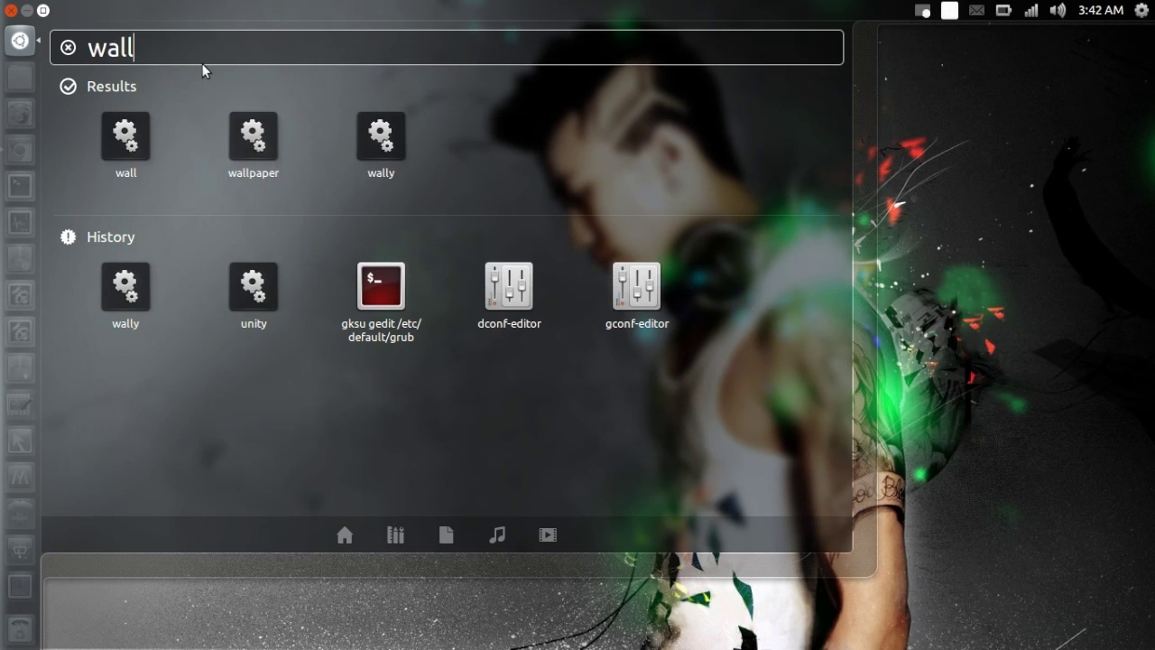
text(y)
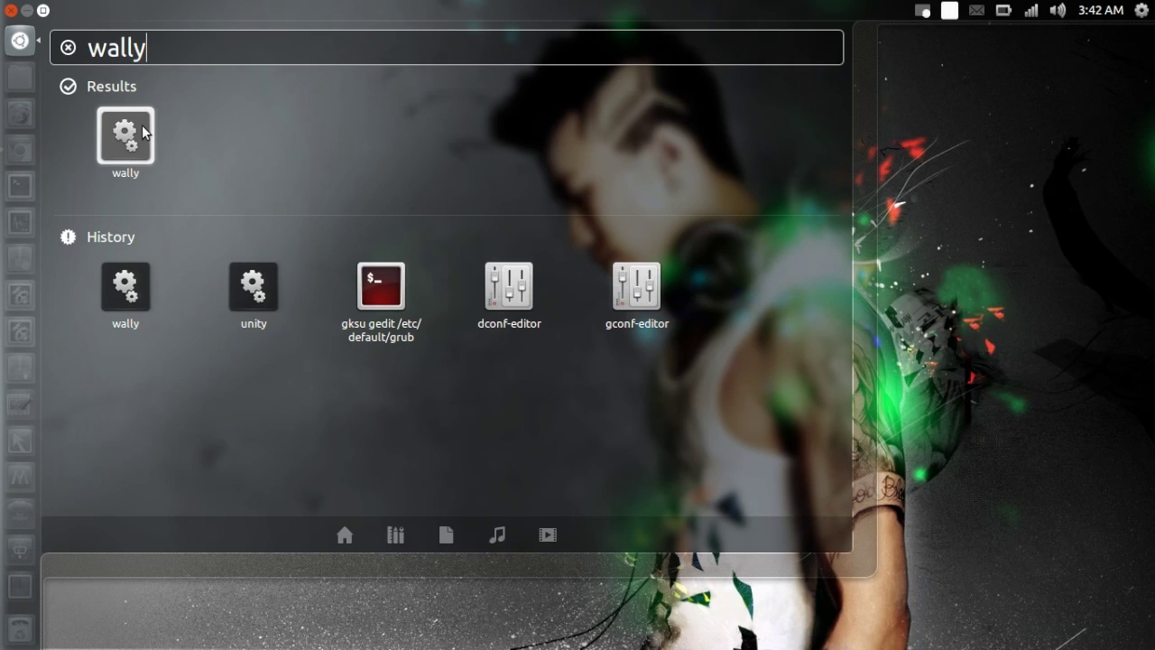
click(142, 126)
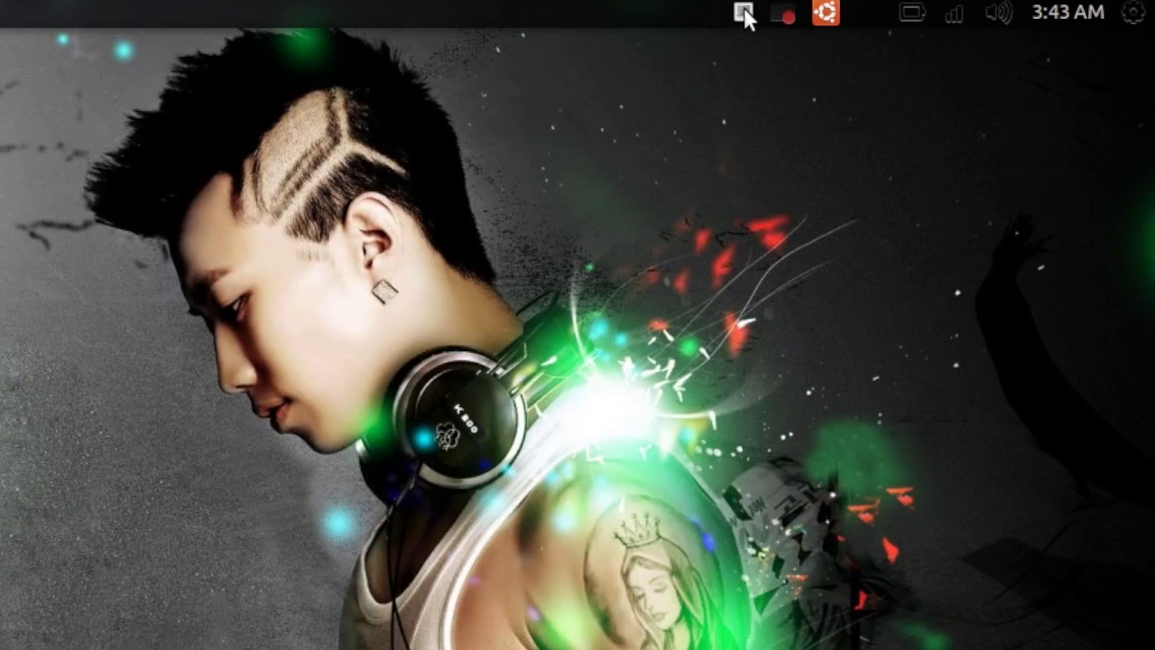
Open Wally's Settings window from its top-panel tray icon menu.
click(745, 15)
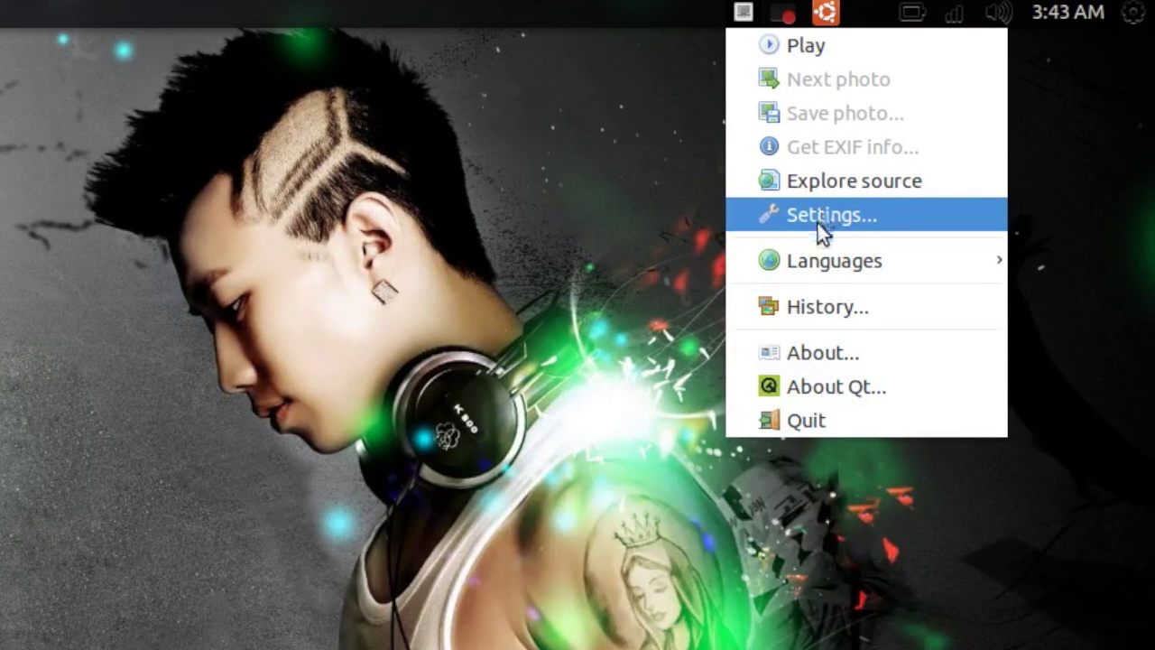
mouse_move(835, 261)
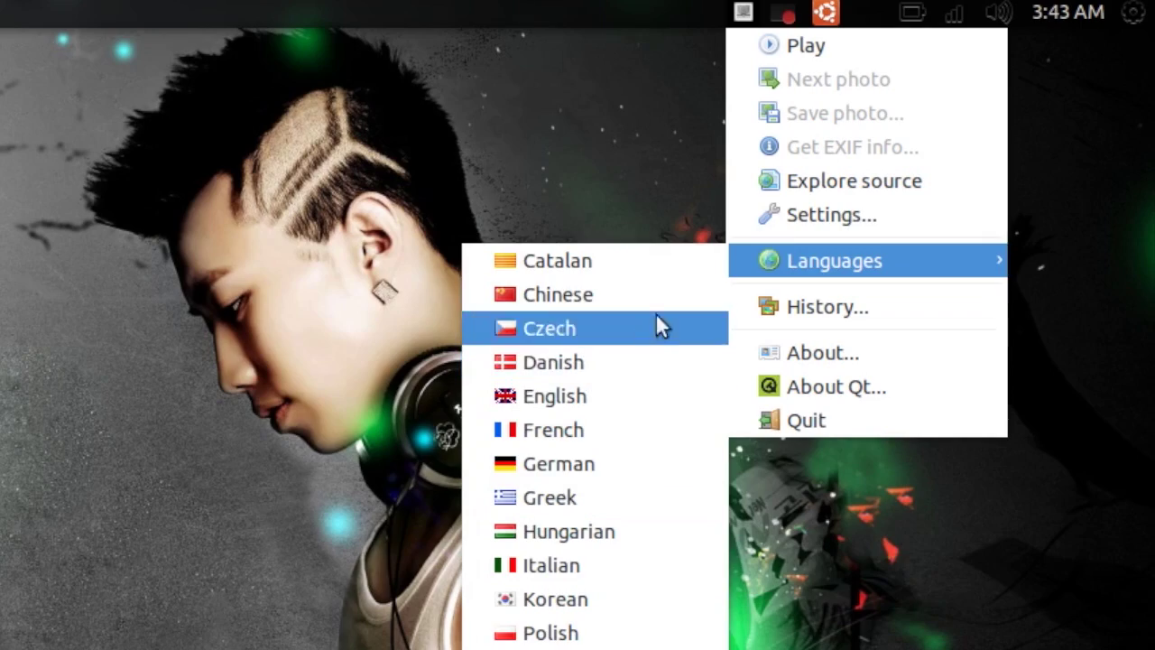
click(822, 214)
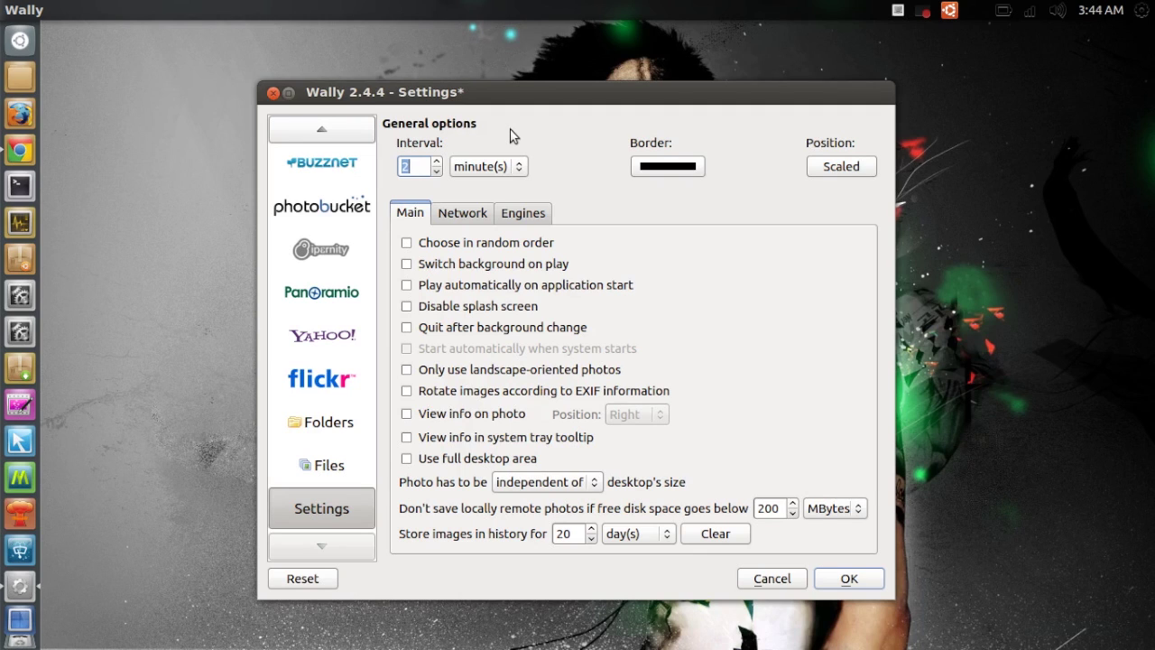
Set the wallpaper change interval to 1 minute.
click(437, 171)
click(436, 161)
click(437, 171)
click(437, 171)
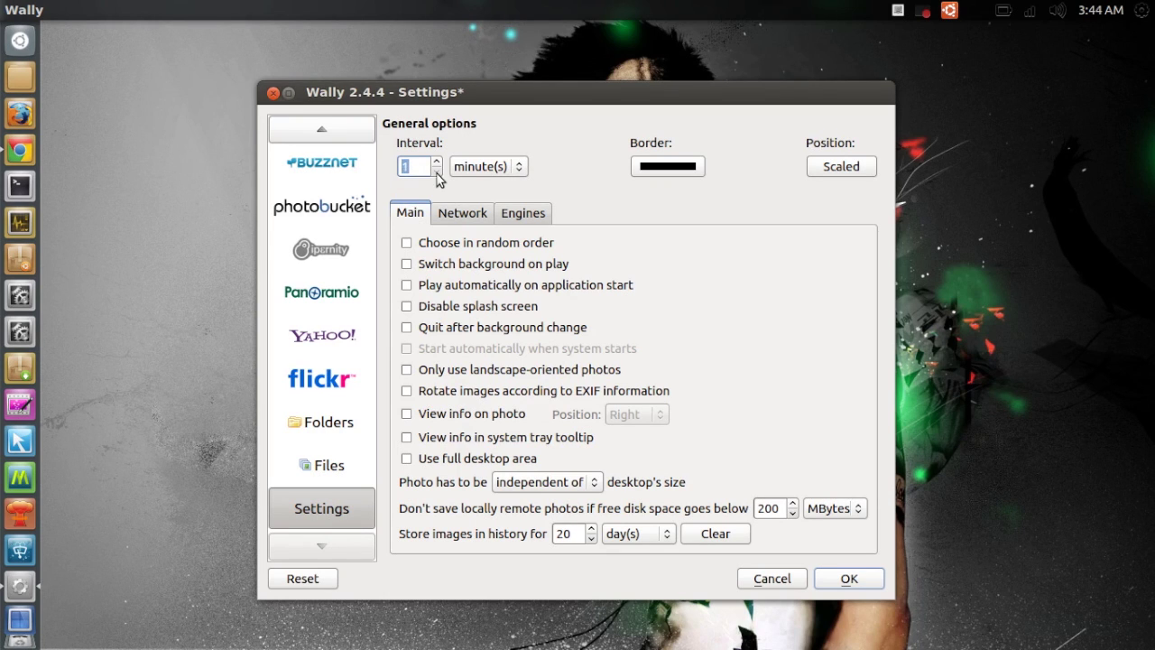
click(493, 174)
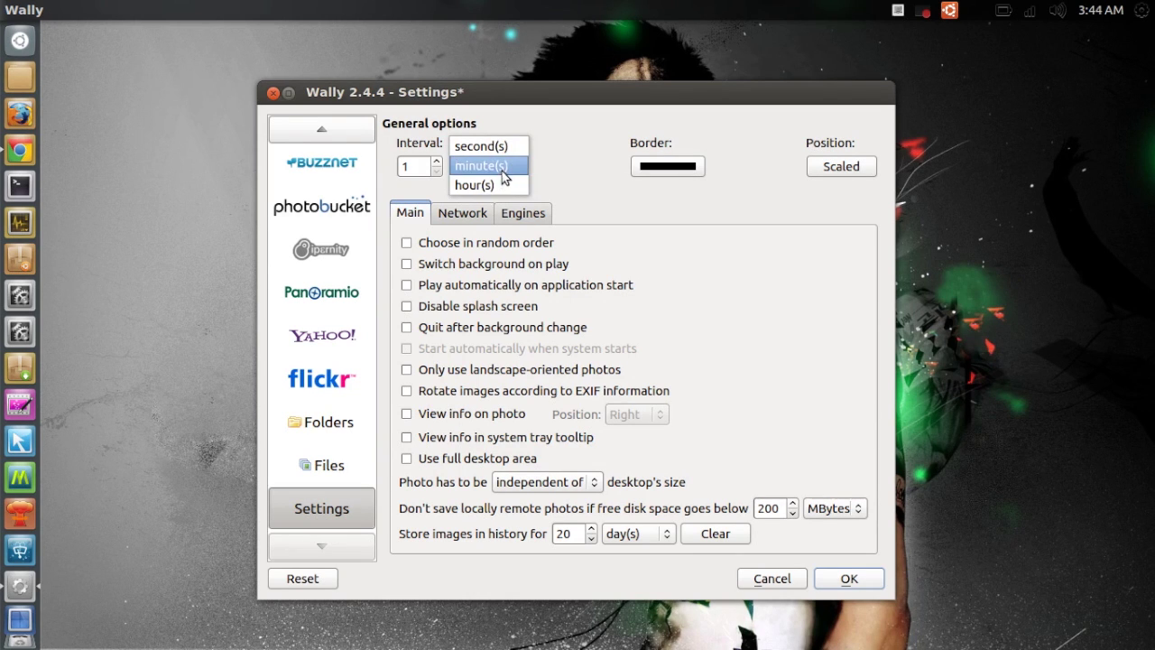
click(503, 167)
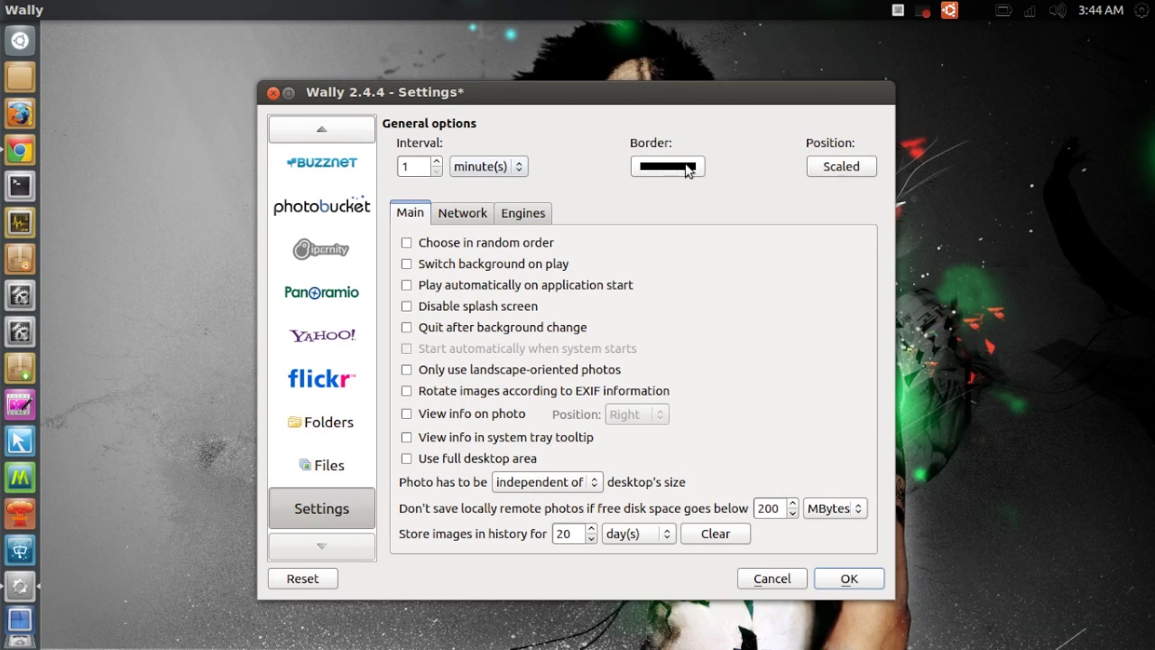
Set the wallpaper position to Scaled.
click(827, 172)
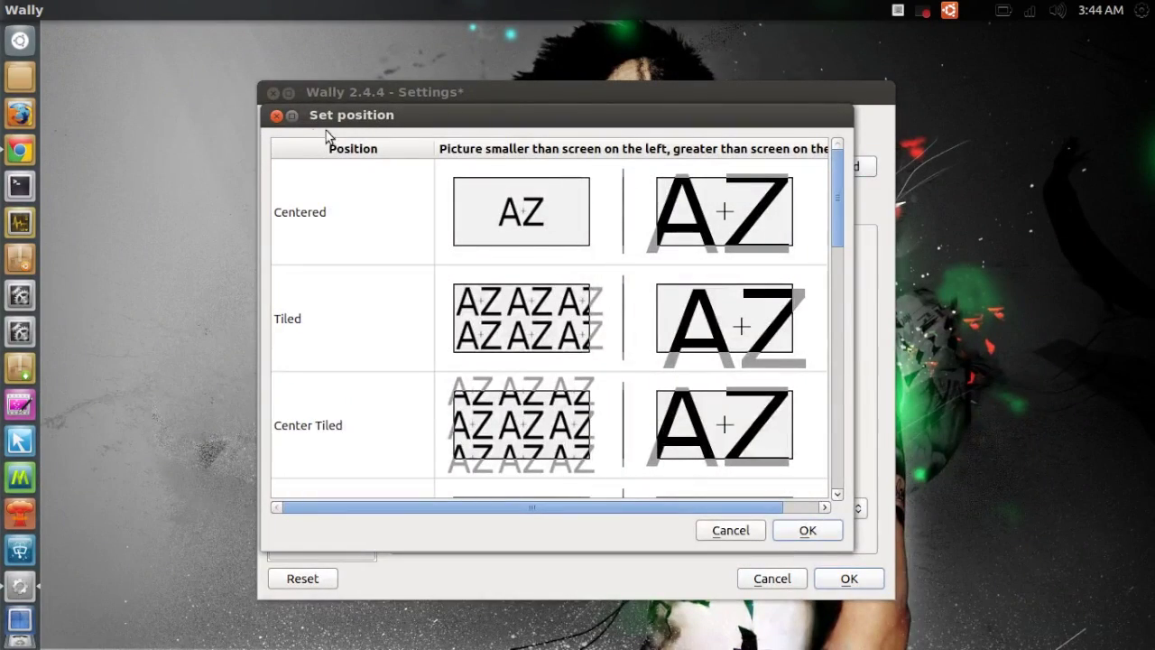
click(291, 115)
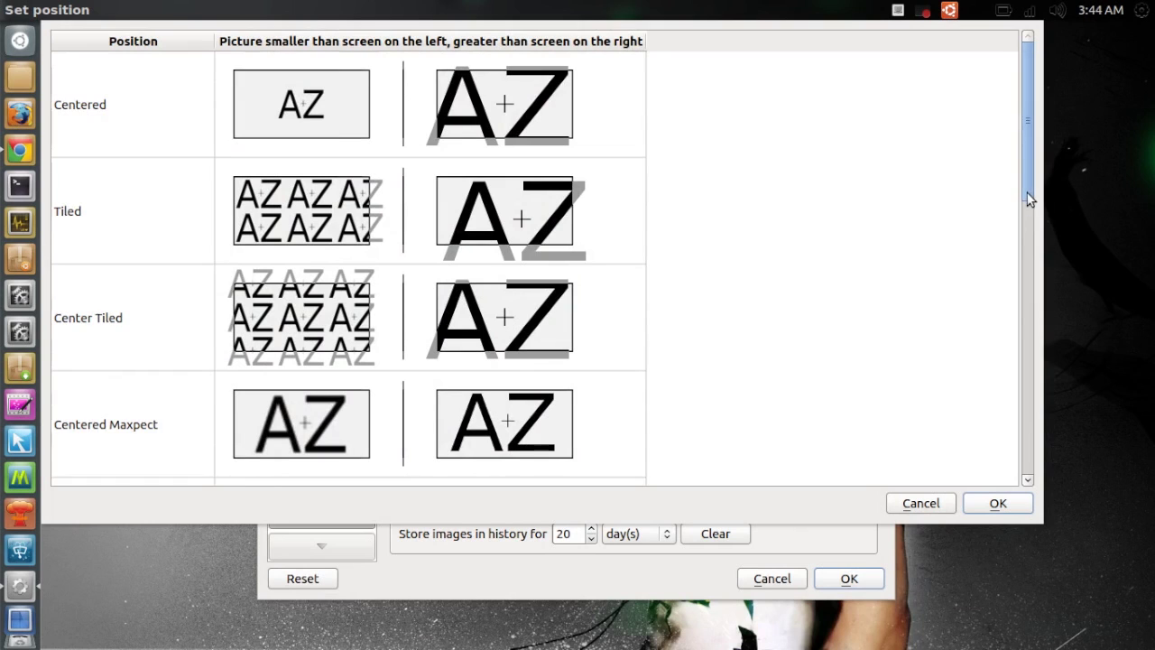
drag(1030, 199, 1043, 334)
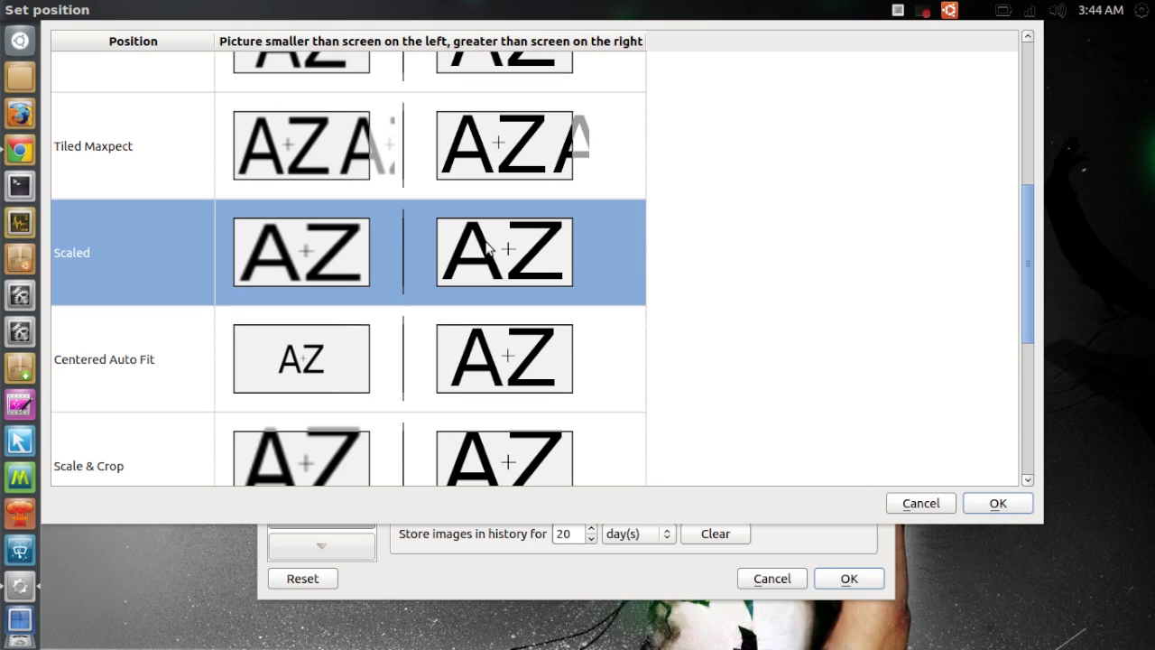
click(1000, 506)
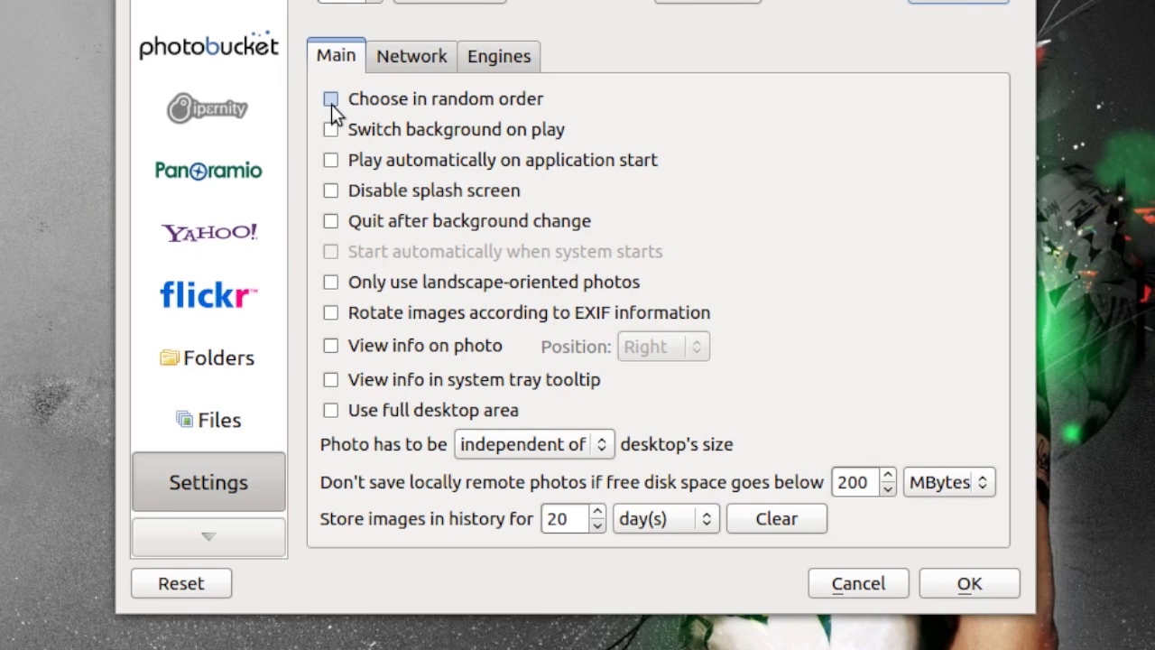
Enable random order and full desktop area, disable the splash screen, and view Network settings.
click(331, 104)
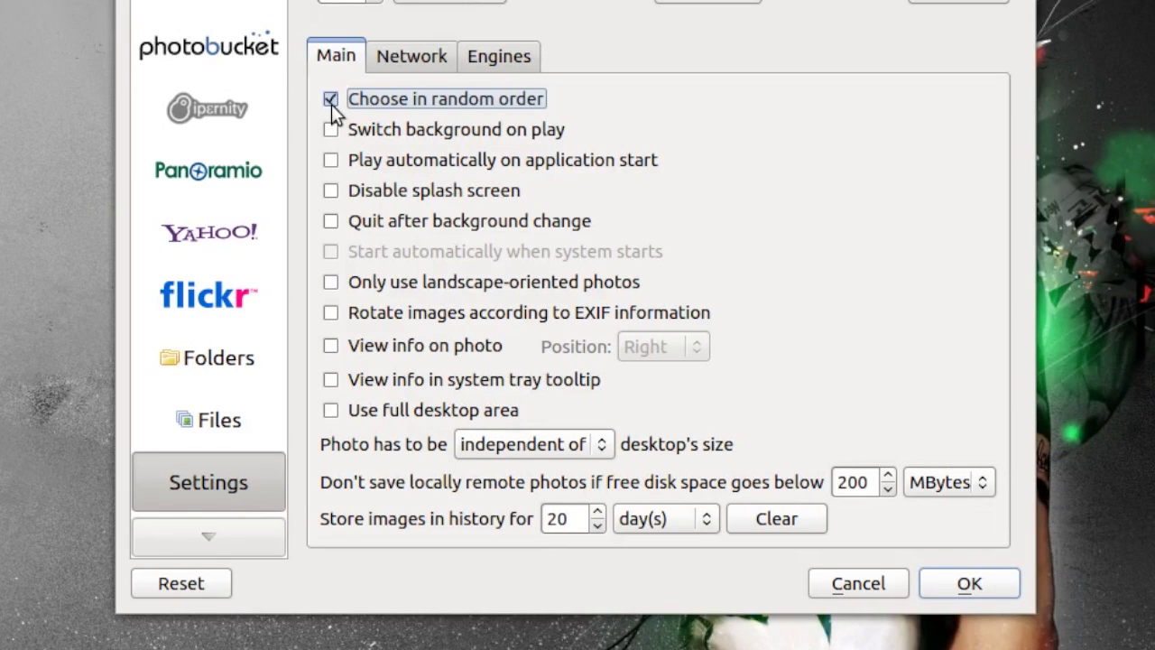
click(333, 197)
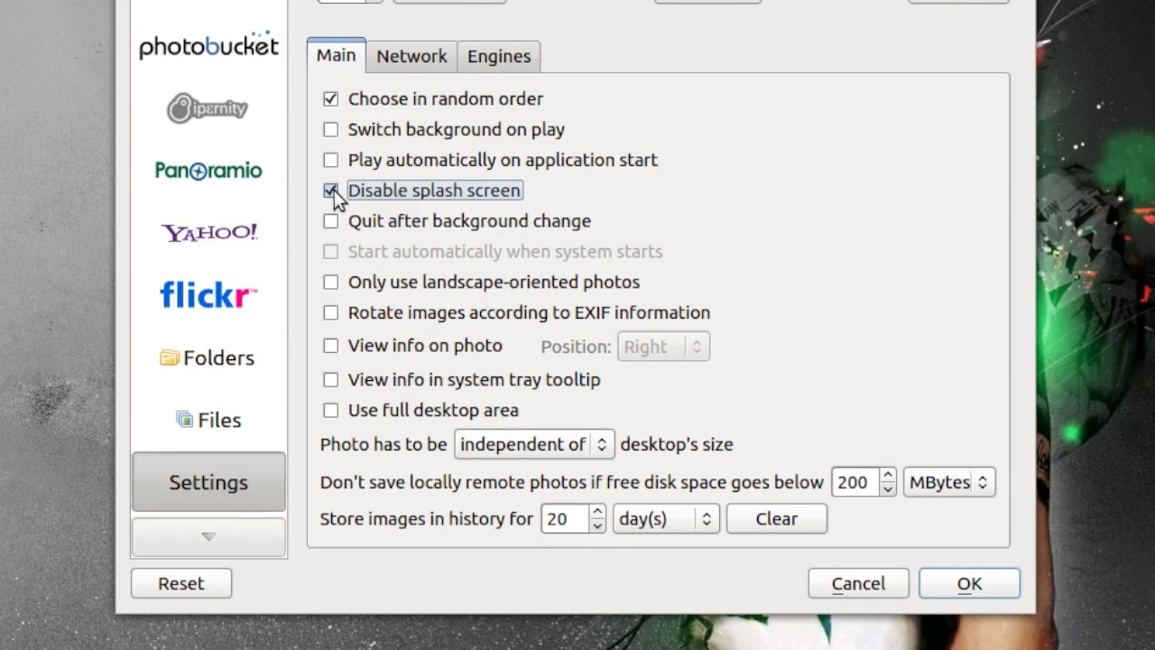
click(331, 411)
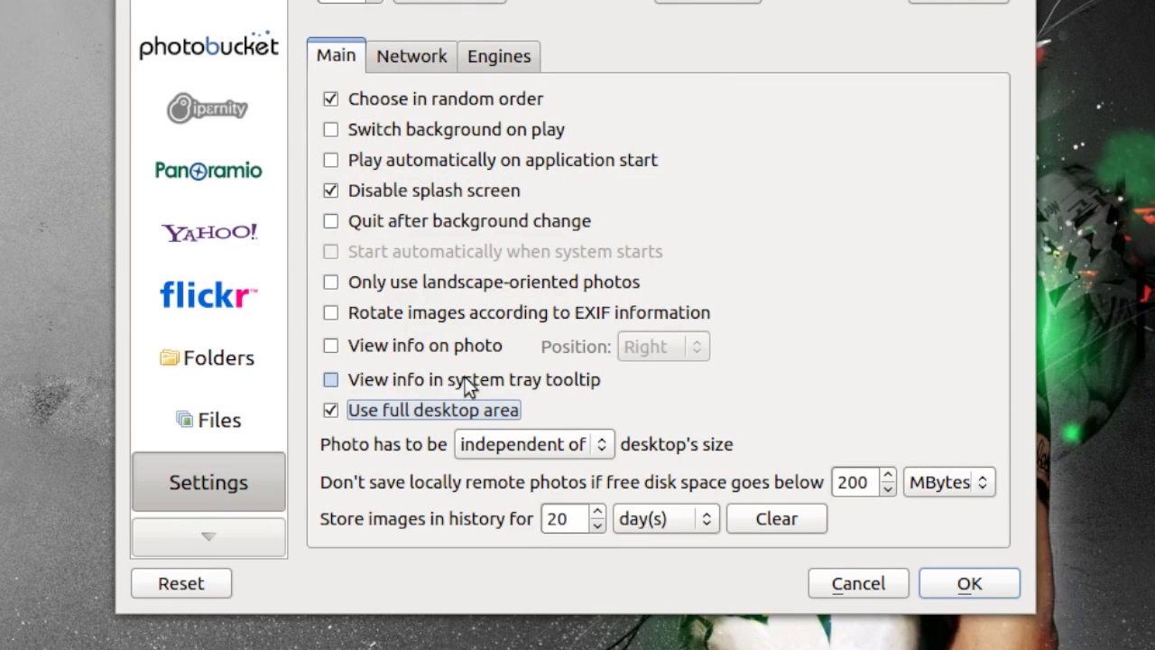
click(415, 62)
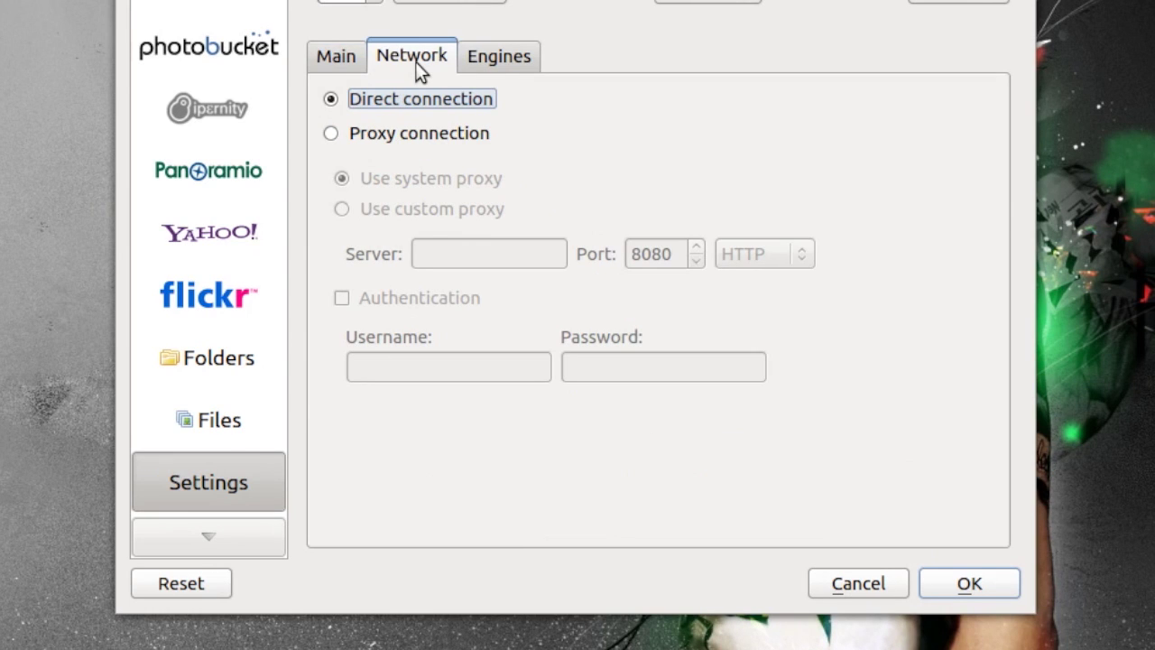
Review the active engines with Google selected, then view the empty Folders list.
click(488, 59)
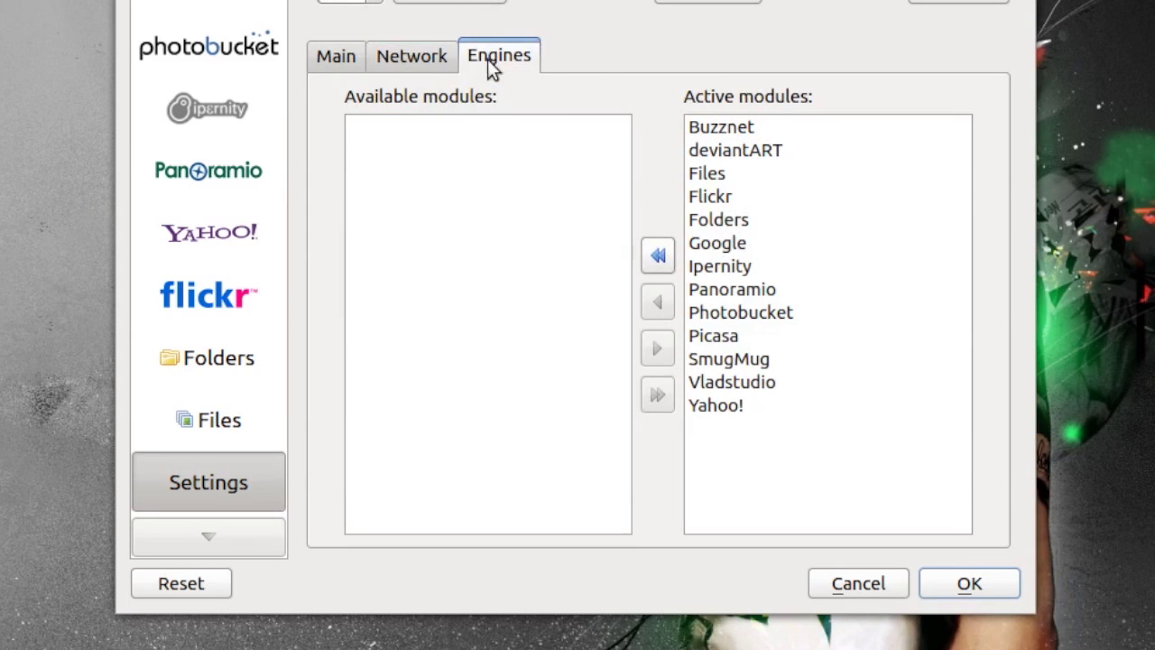
click(736, 245)
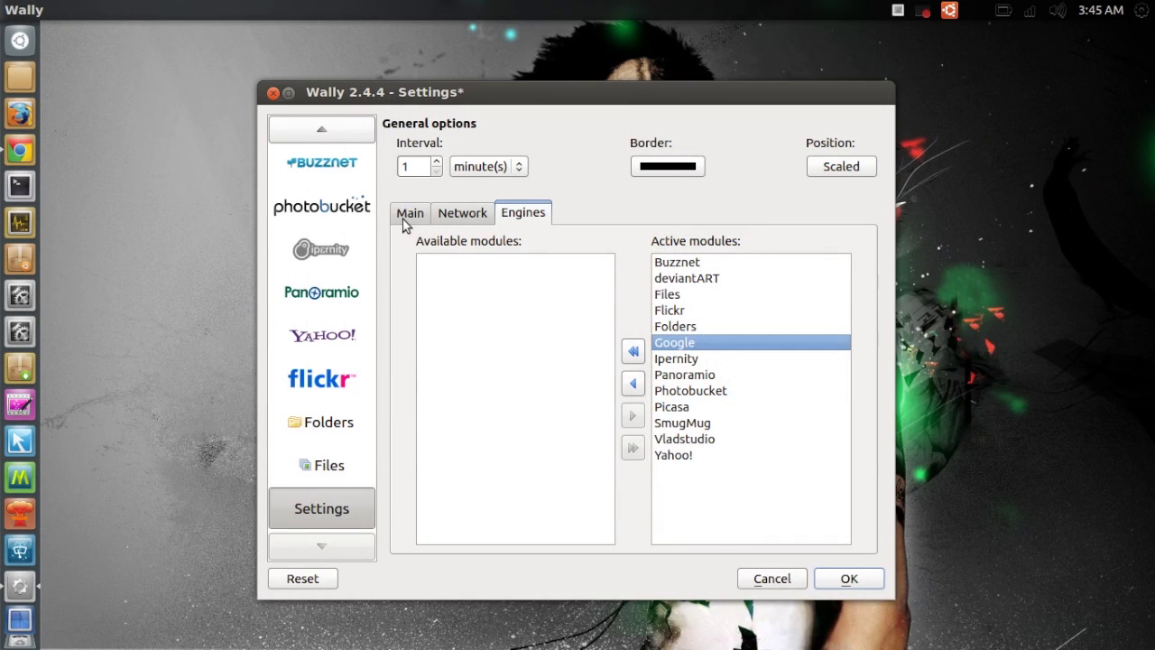
click(408, 214)
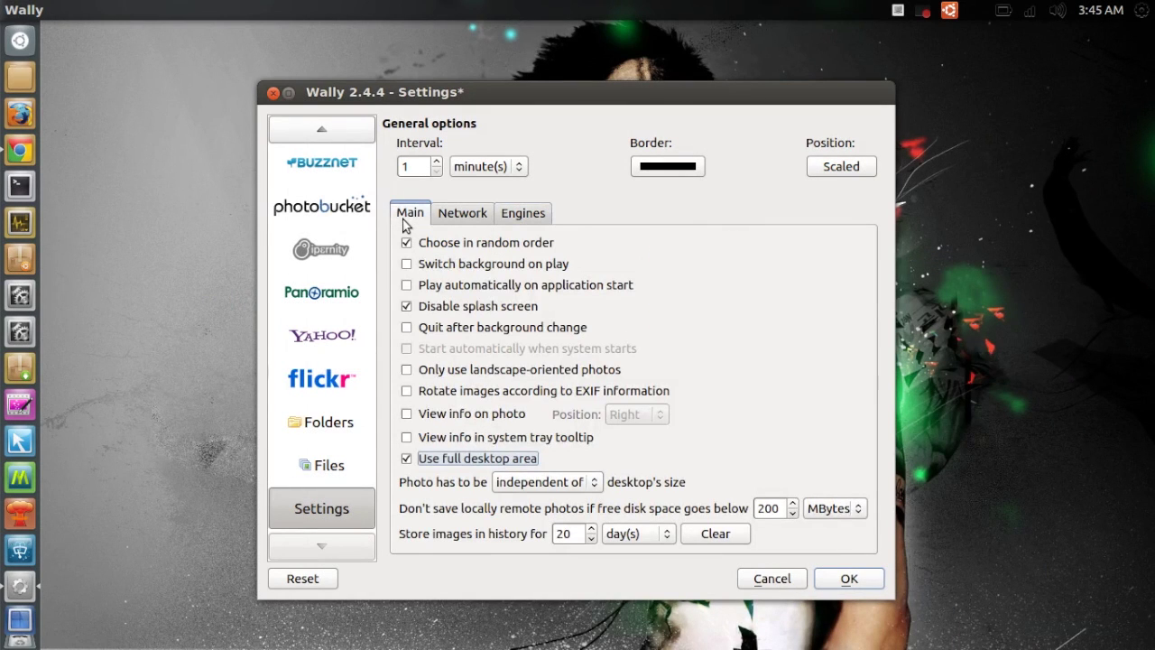
click(325, 437)
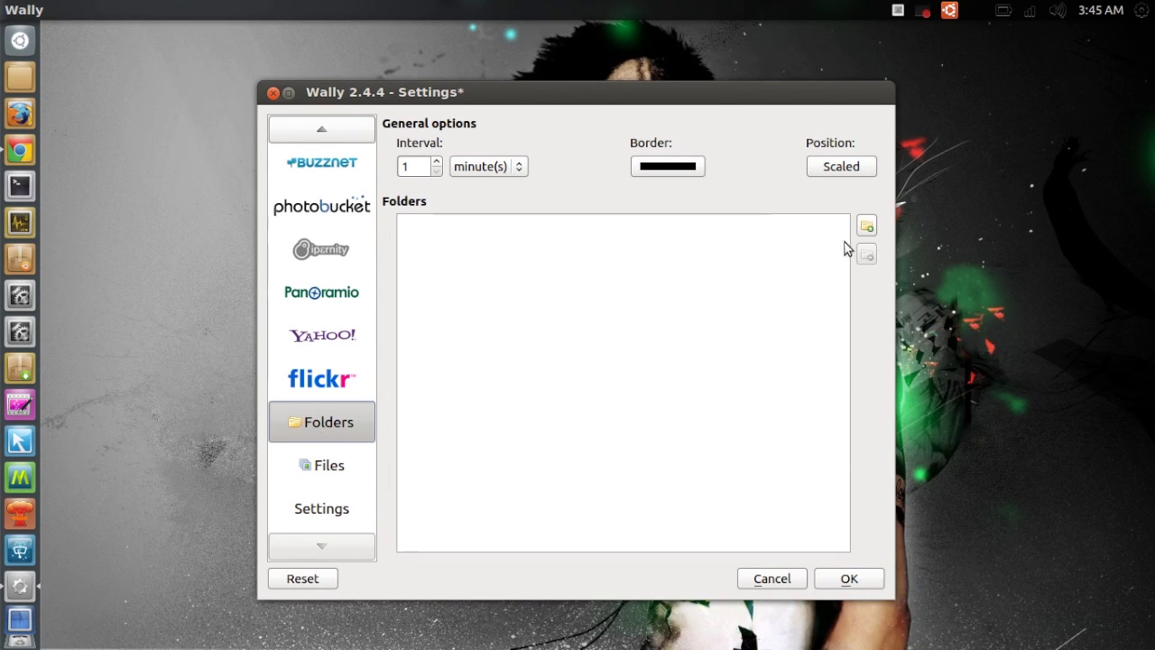
Add the home Pictures folder as a wallpaper folder and save the settings with OK.
click(866, 229)
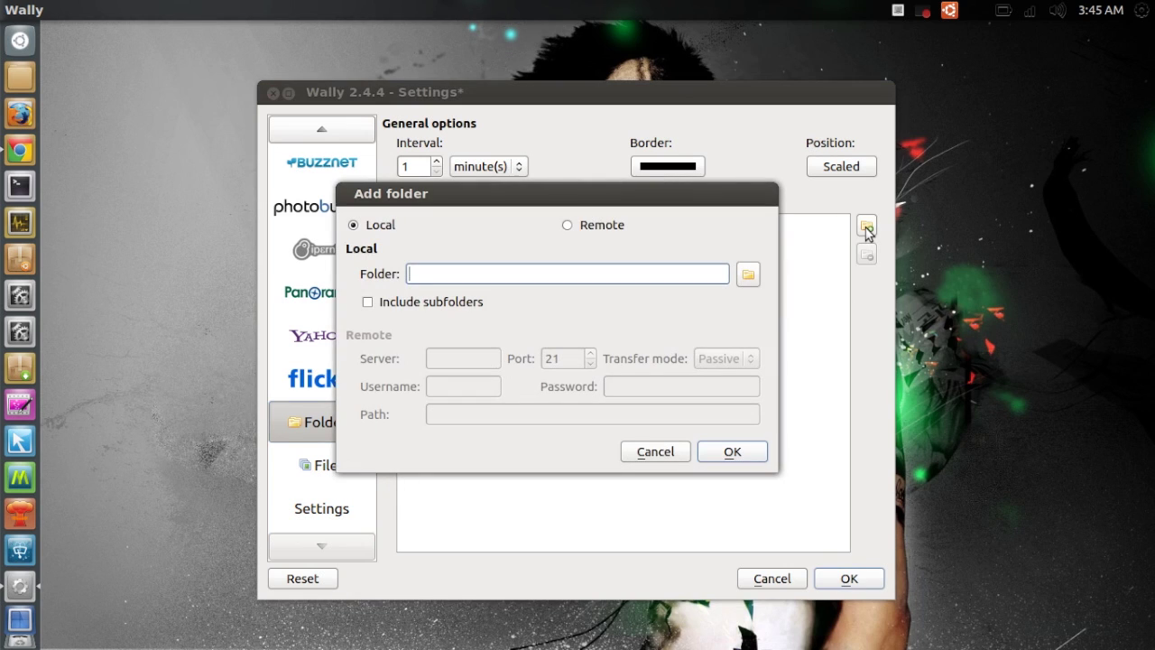
click(748, 275)
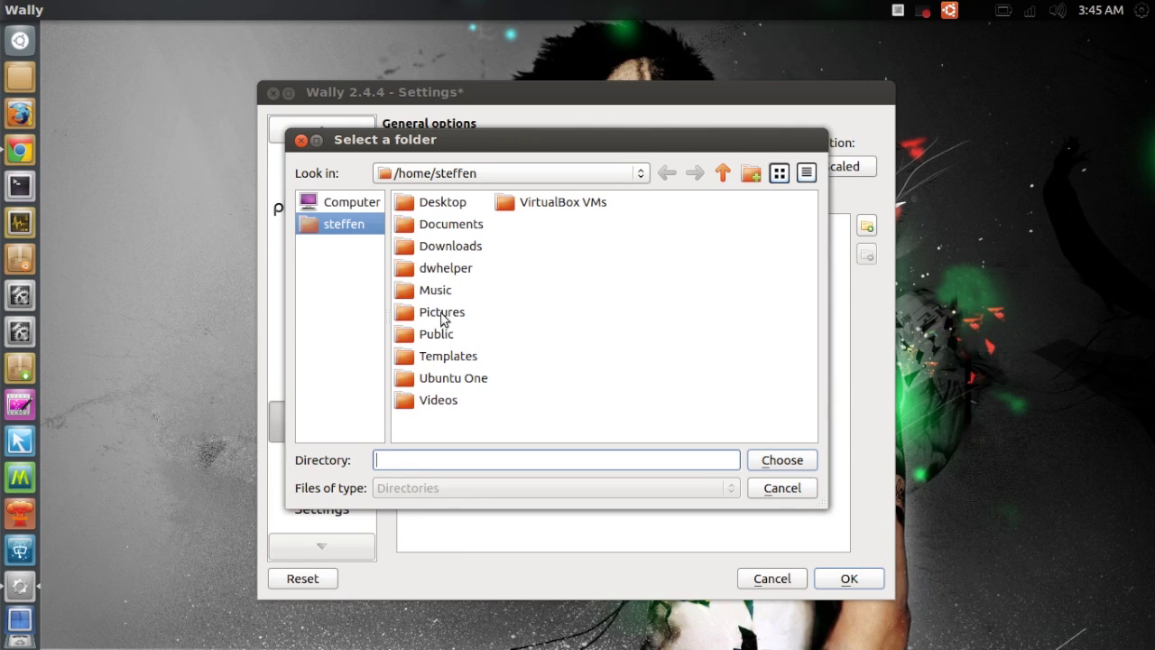
click(442, 313)
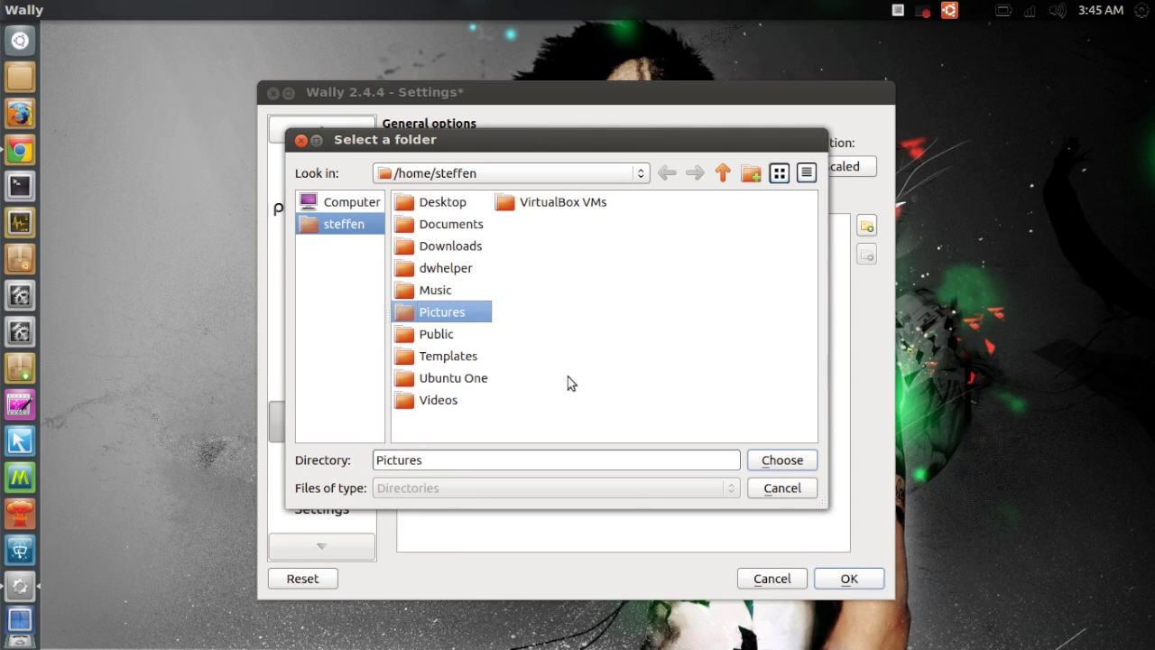
click(770, 461)
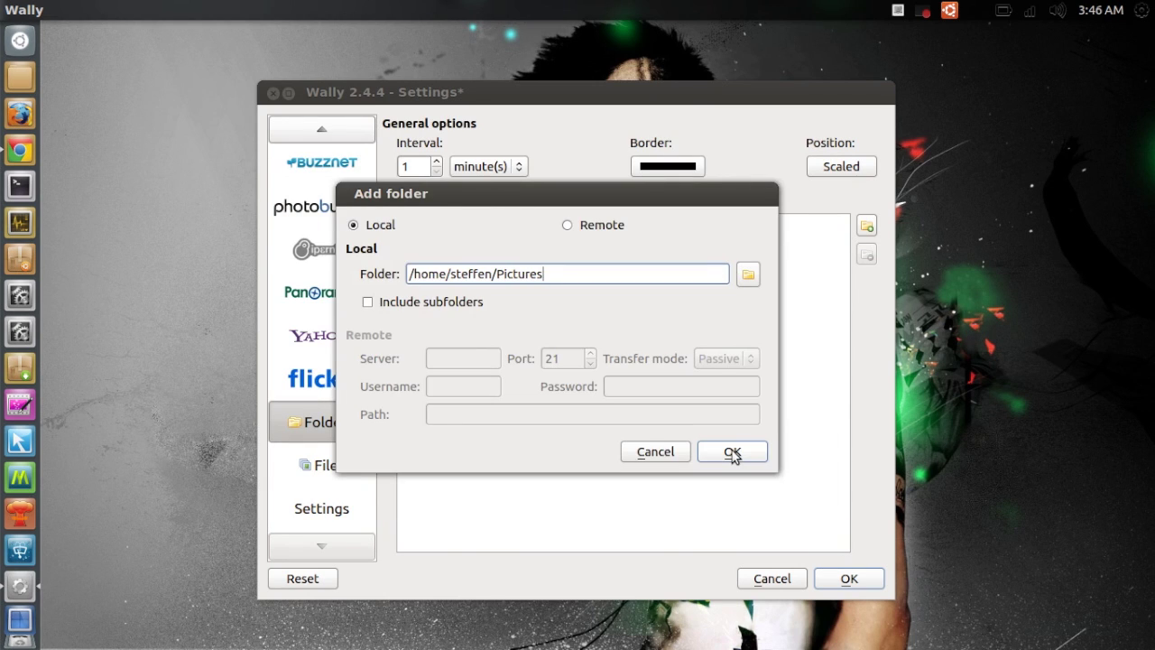
click(731, 453)
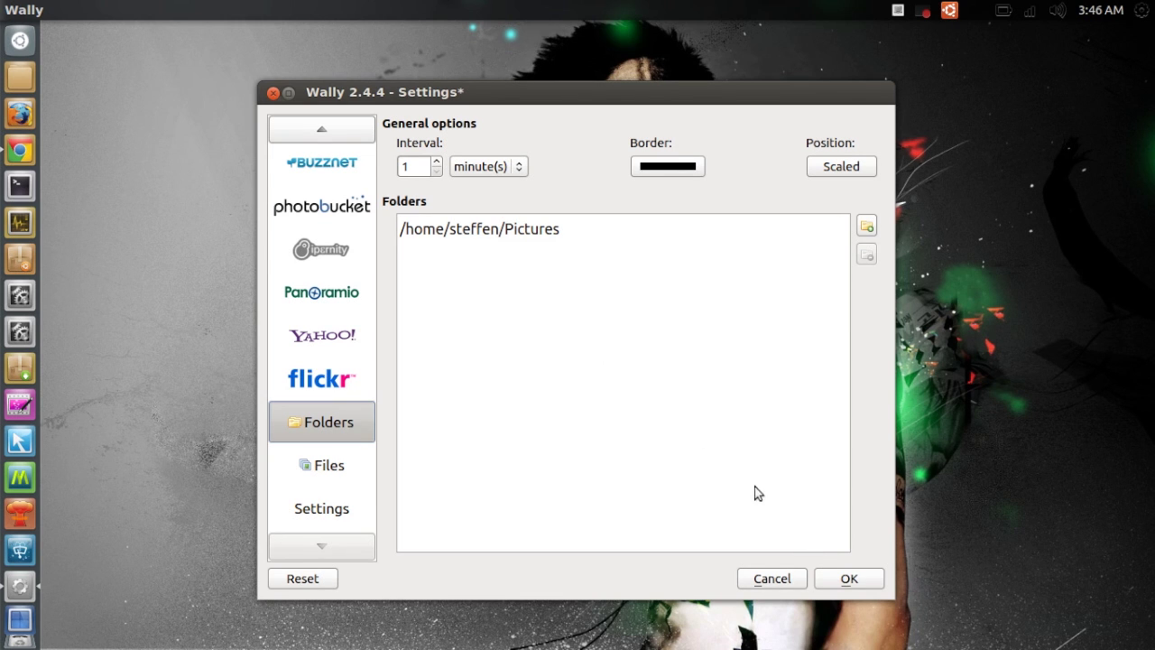
click(843, 578)
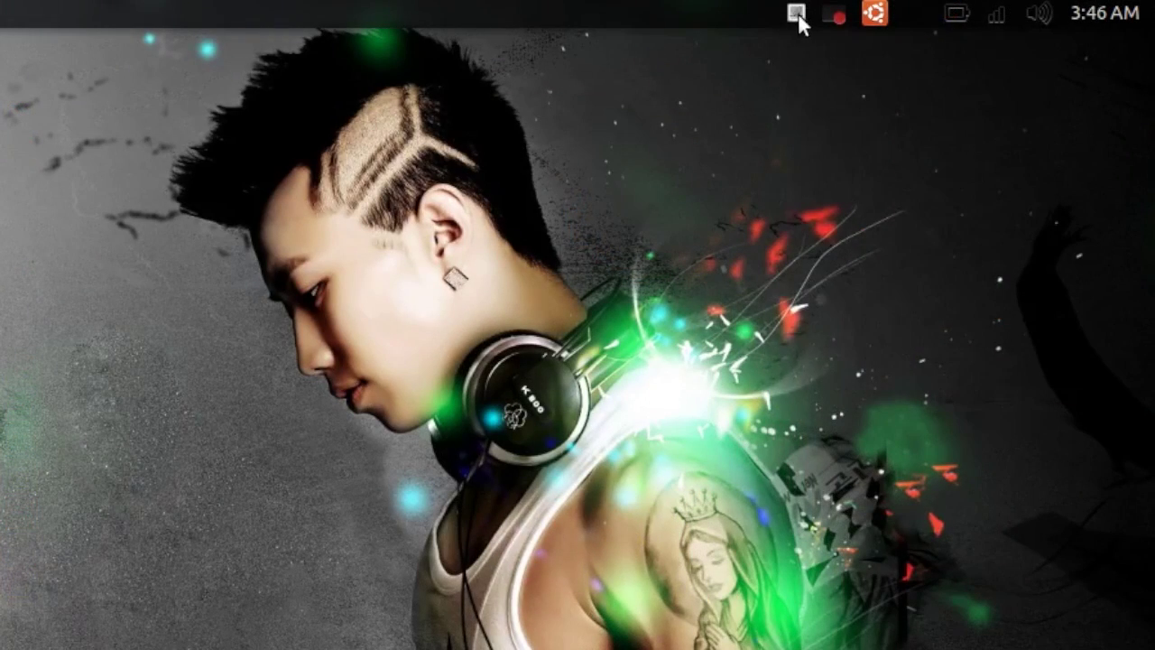
Start Wally's slideshow from the tray menu and skip to the next photo twice.
click(797, 15)
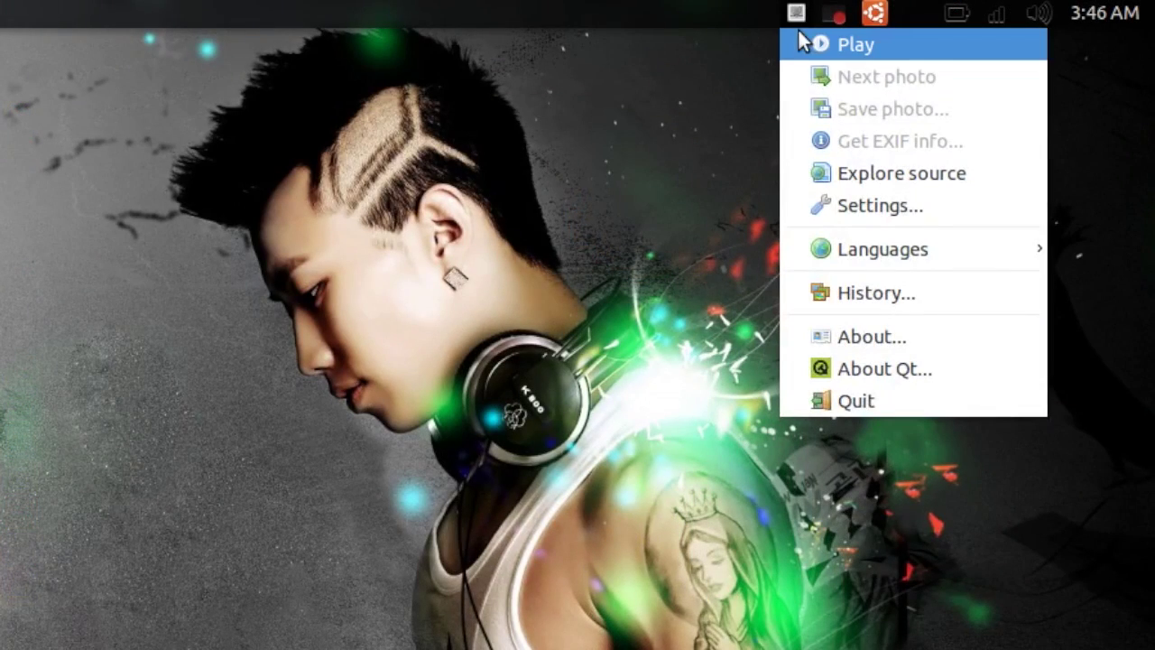
click(807, 43)
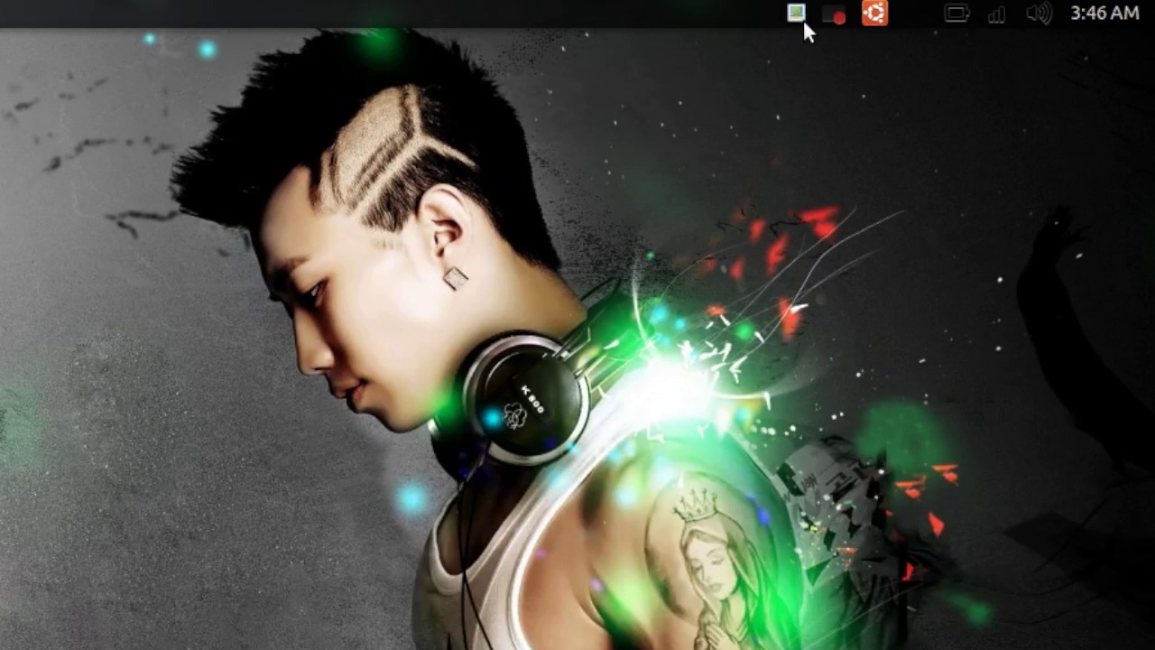
click(798, 13)
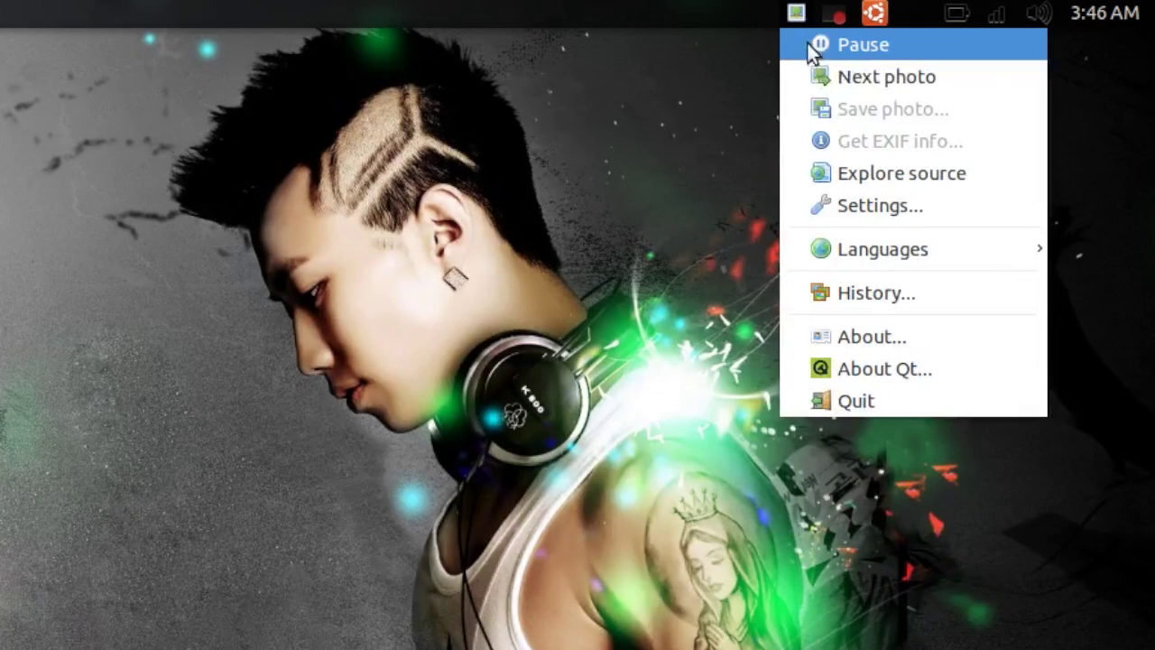
click(831, 76)
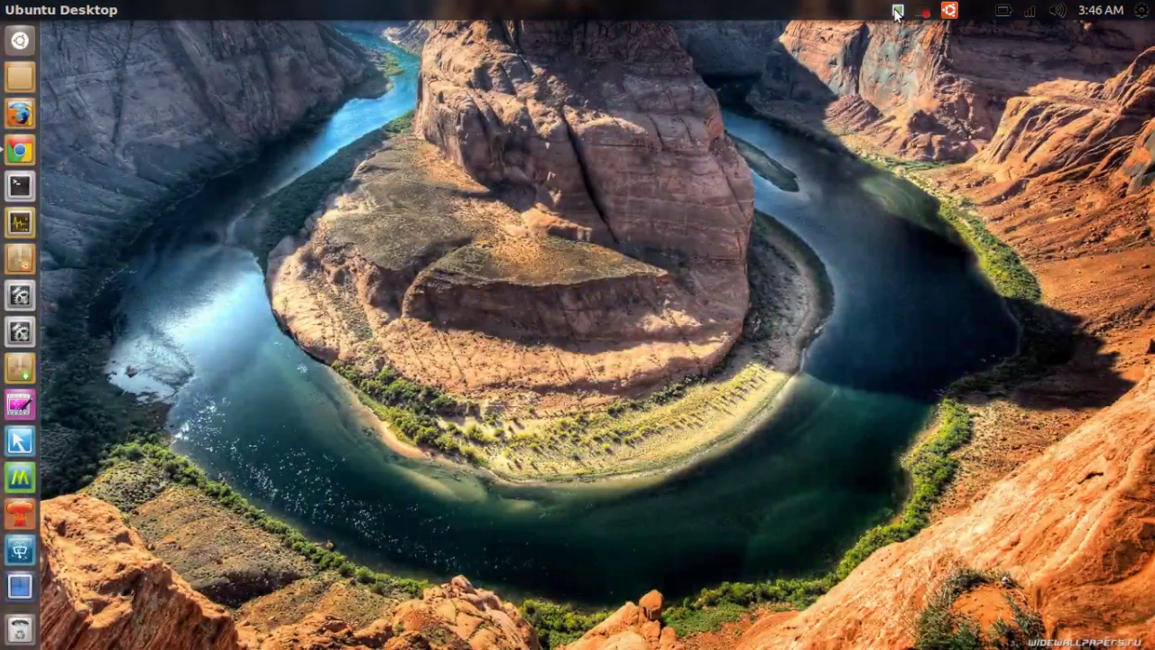
click(897, 13)
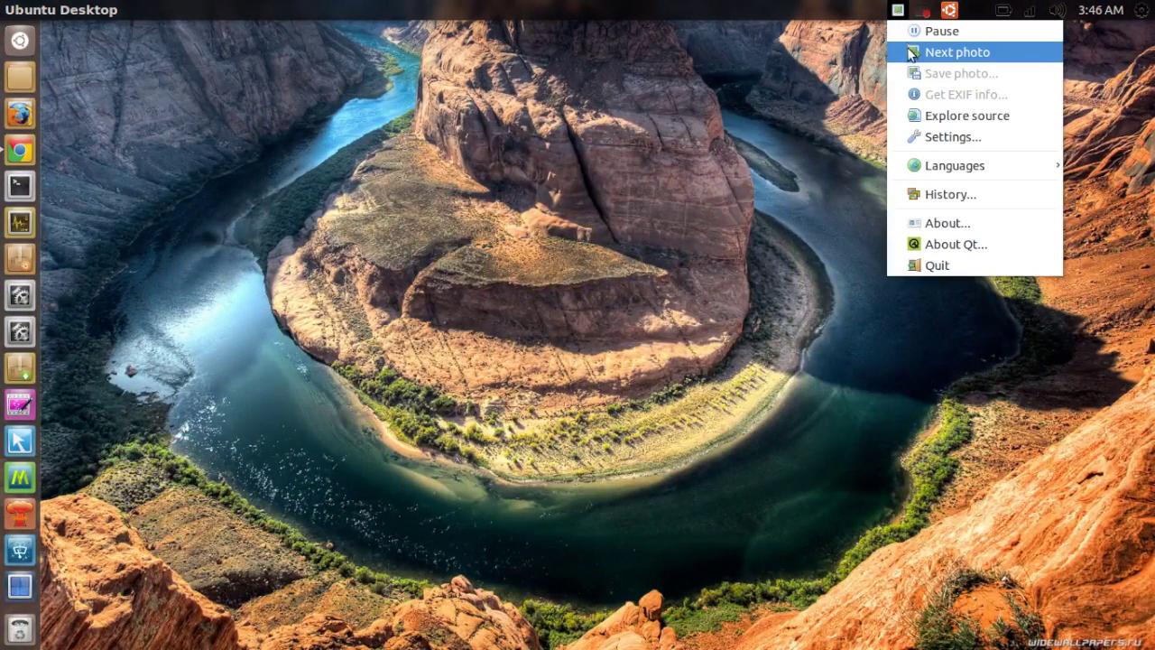
click(908, 48)
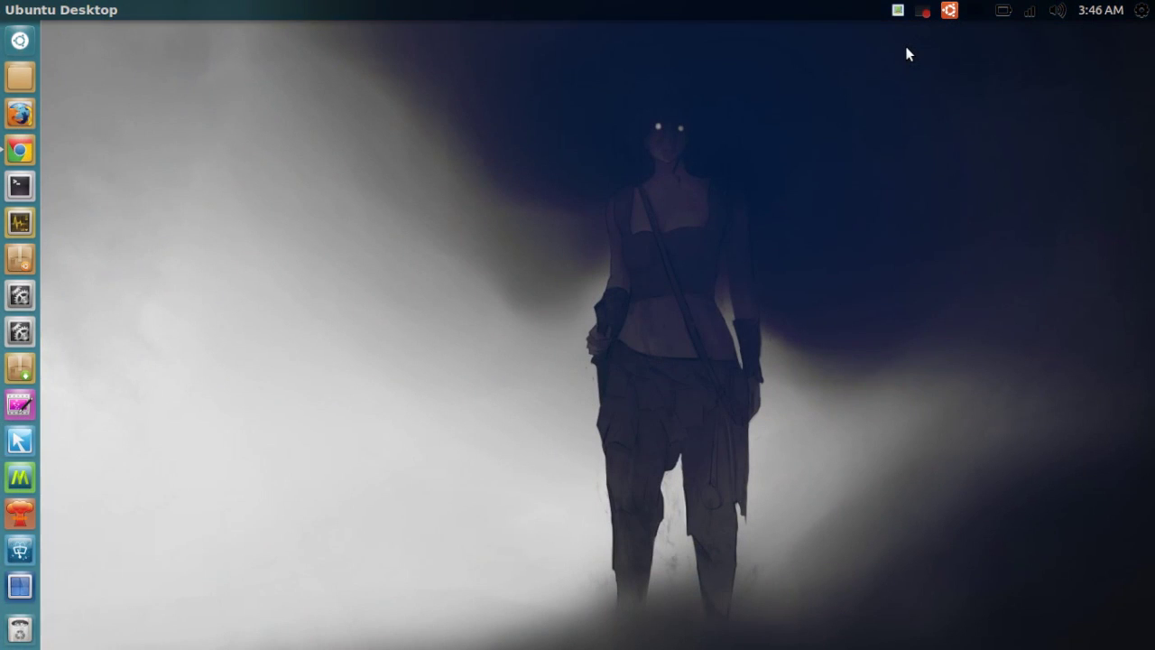